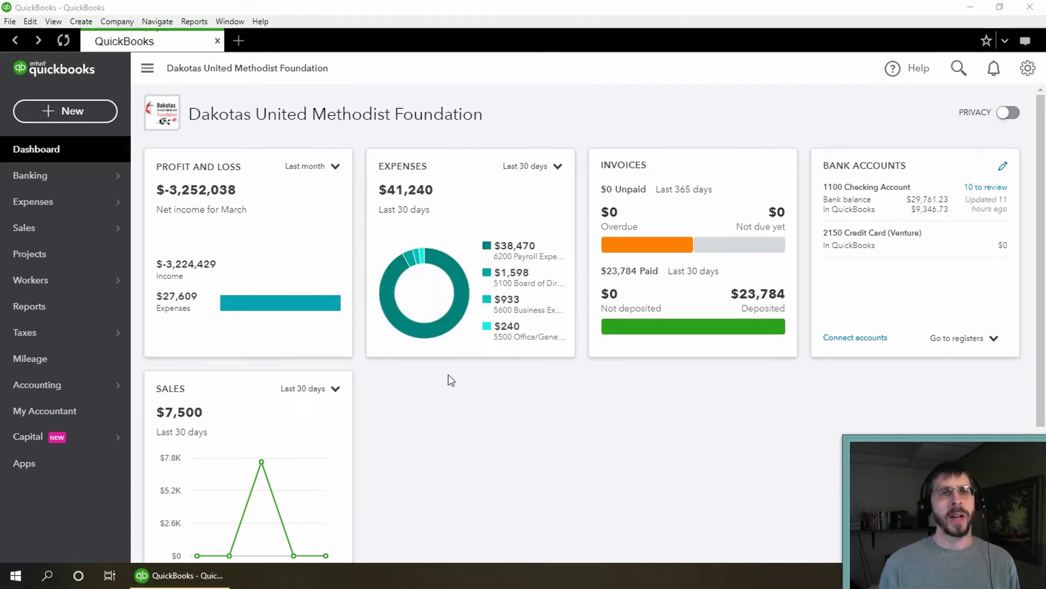
- Start a new bill for vendor JCT Accounting Co and move to the bill date
click(65, 122)
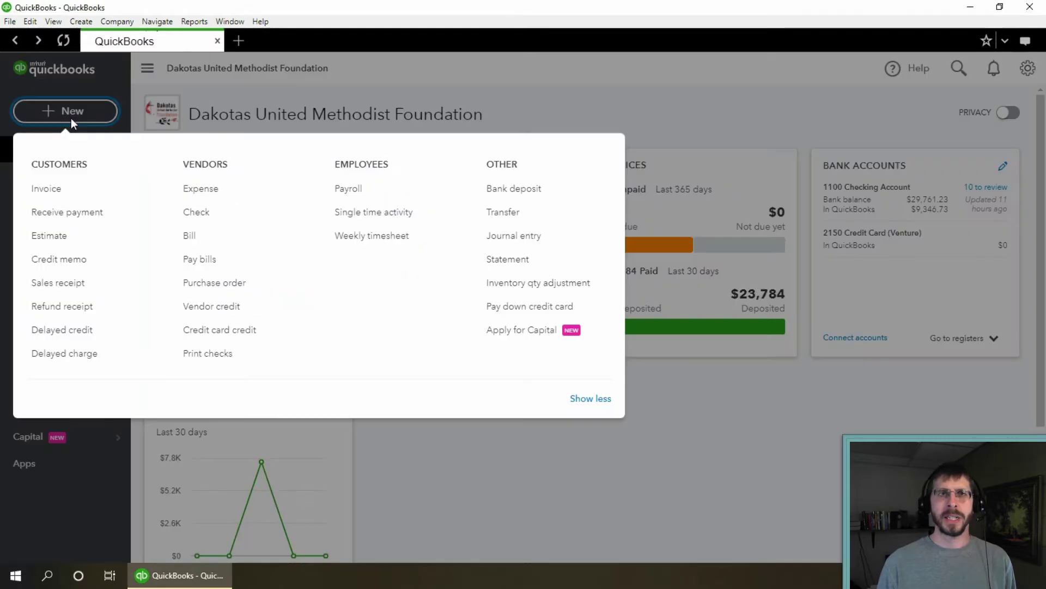
click(199, 238)
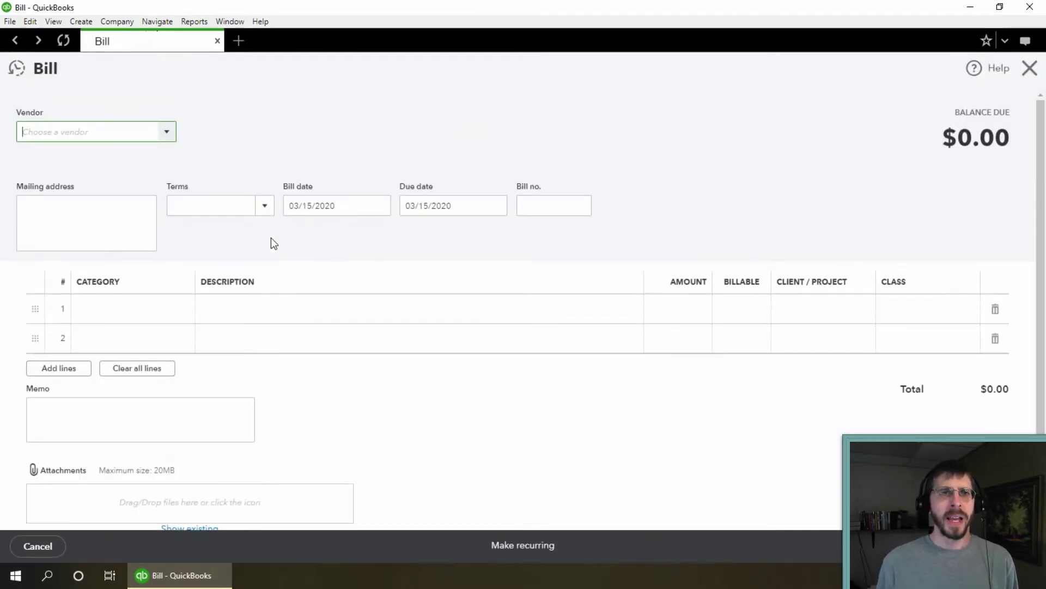
text(j)
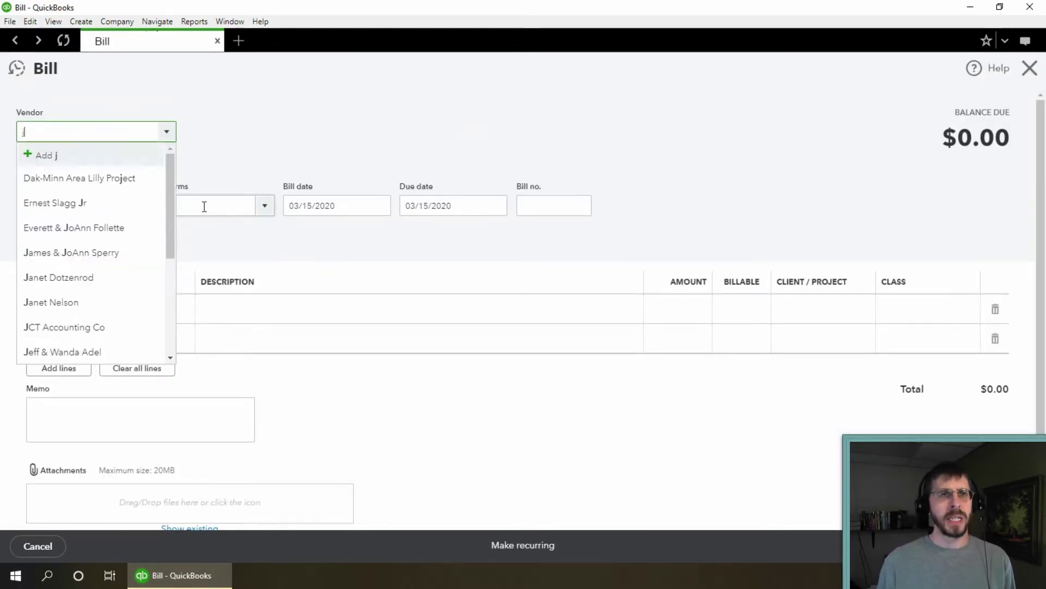
text(ccounting Co)
key(Tab)
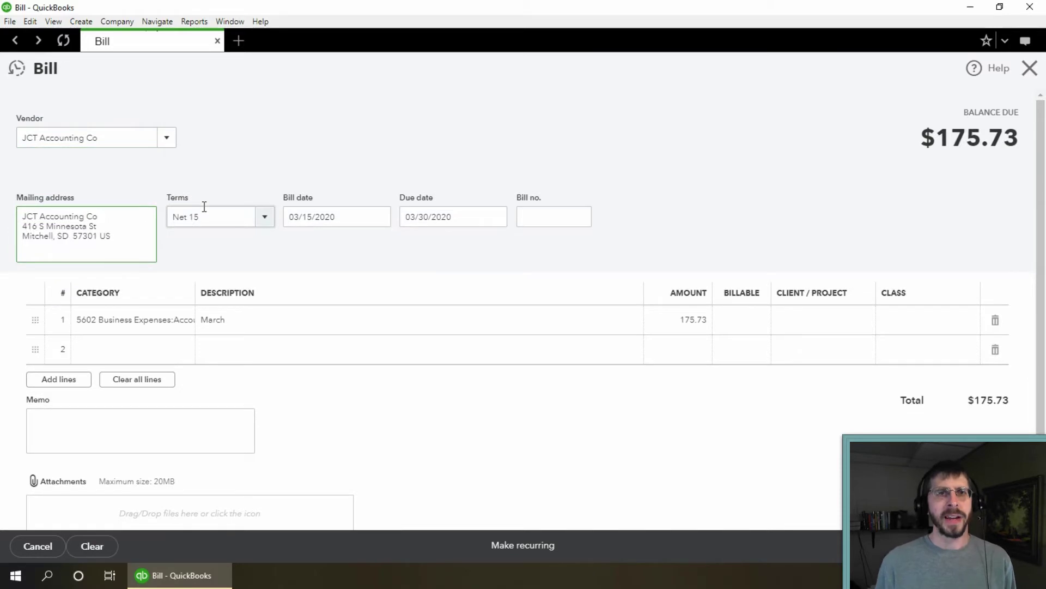
key(Tab)
key(Tab)
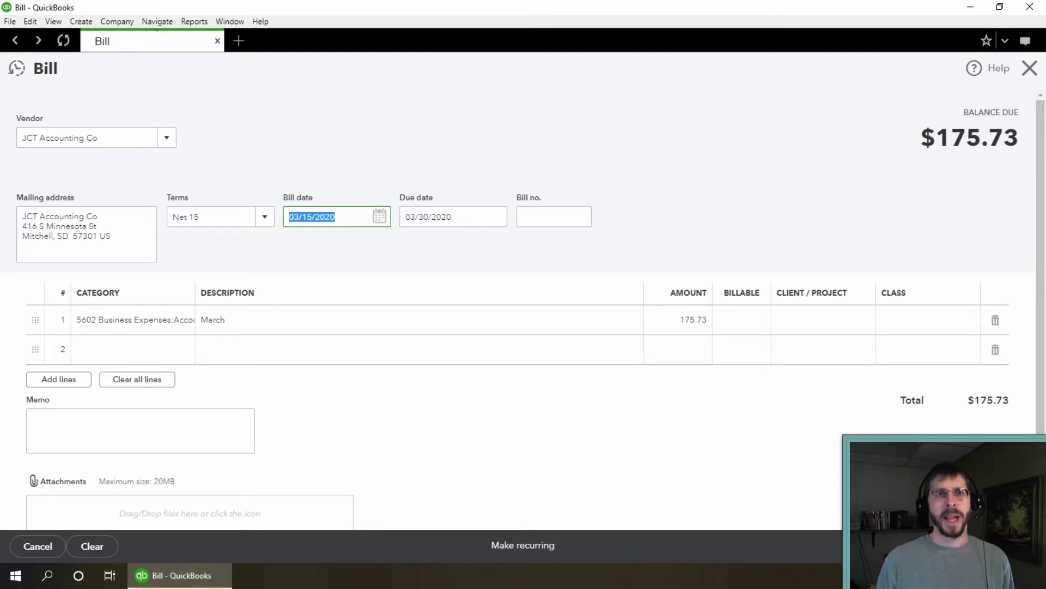
- Try to save the JCT Accounting Co bill dated before the closing date
key(Tab)
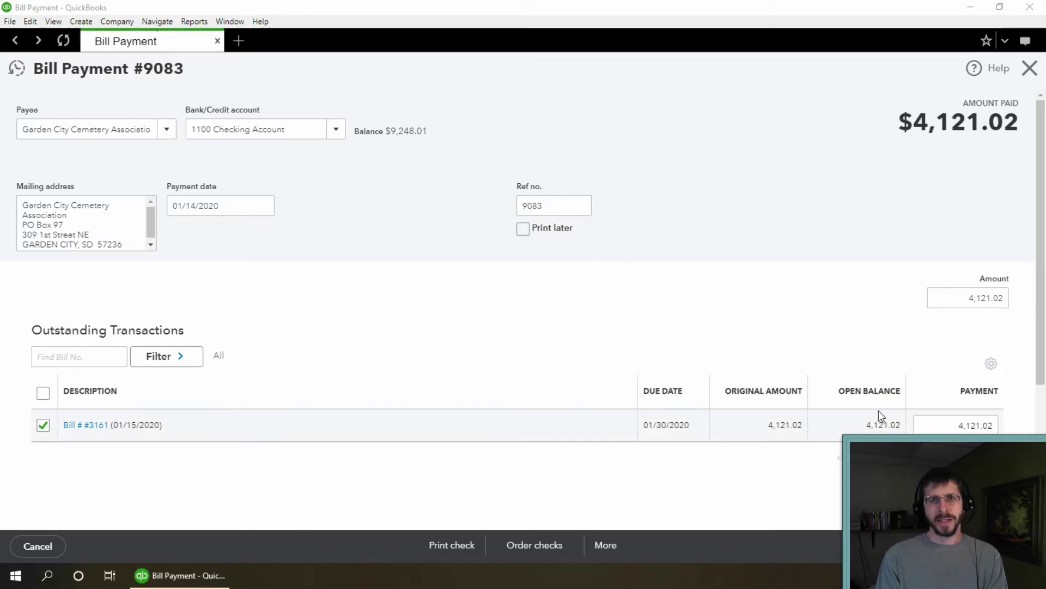
click(604, 545)
click(580, 436)
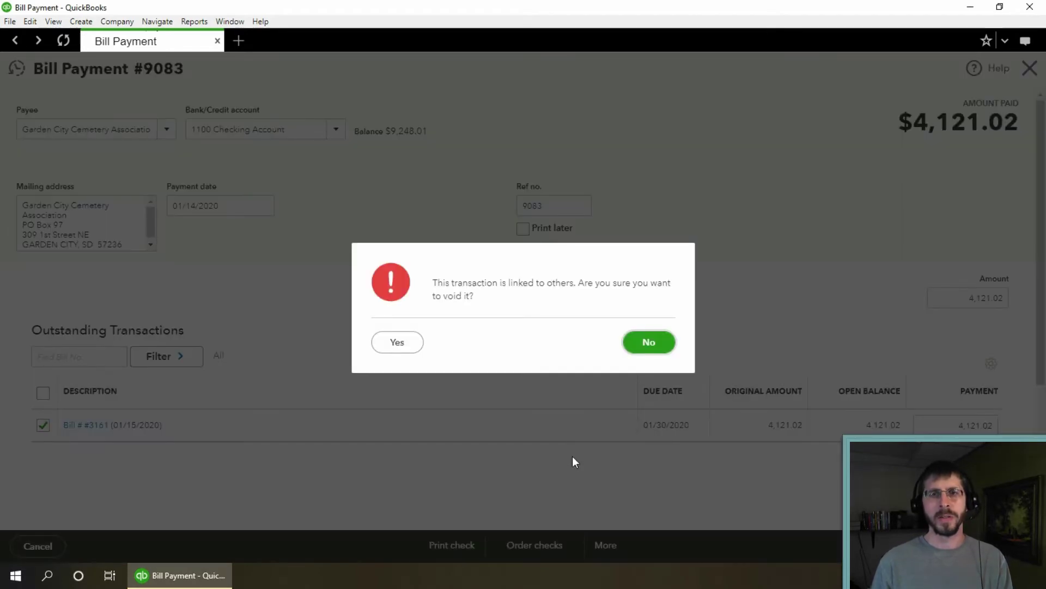
click(397, 342)
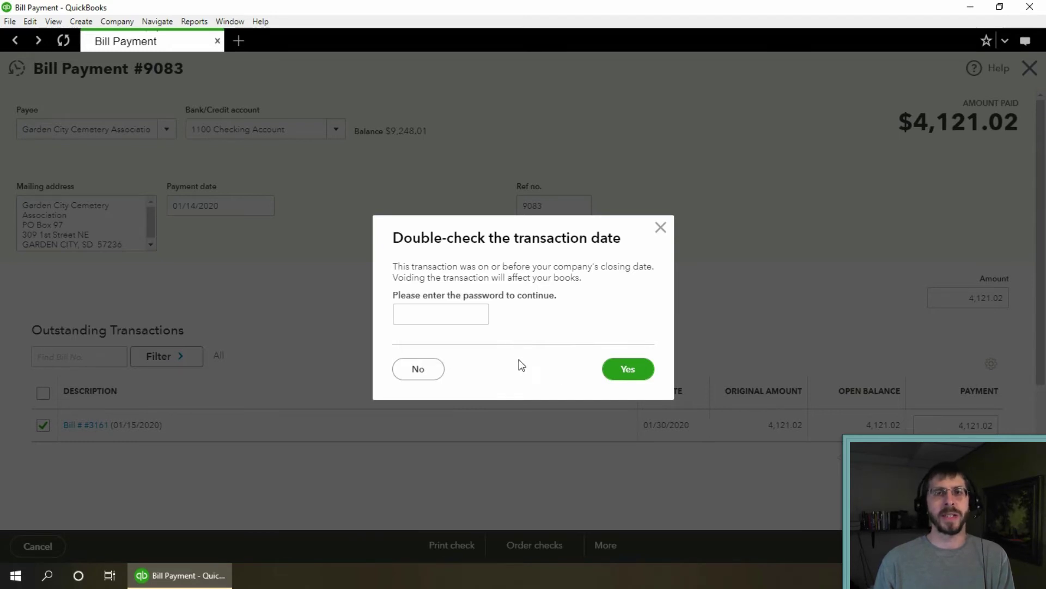
click(418, 369)
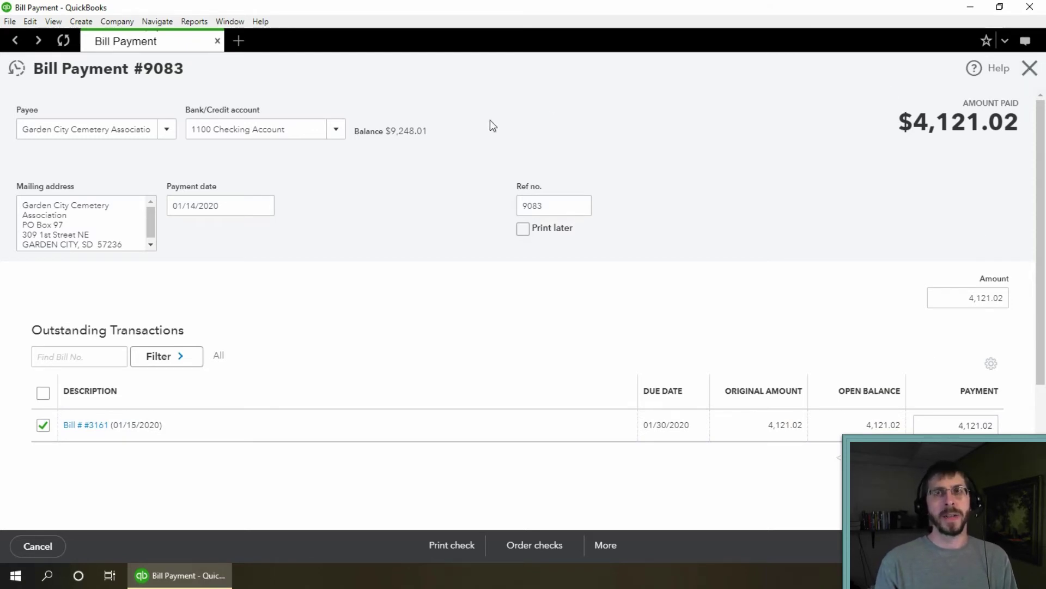
- Close the bill payment and start a new check to Garden City Cemetery Association
click(1030, 75)
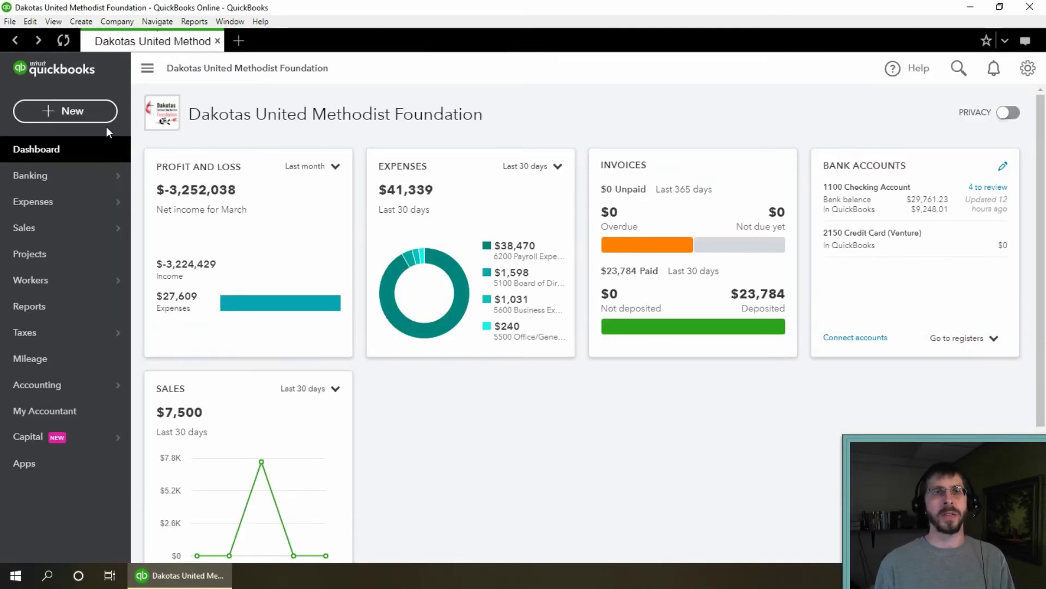
click(66, 111)
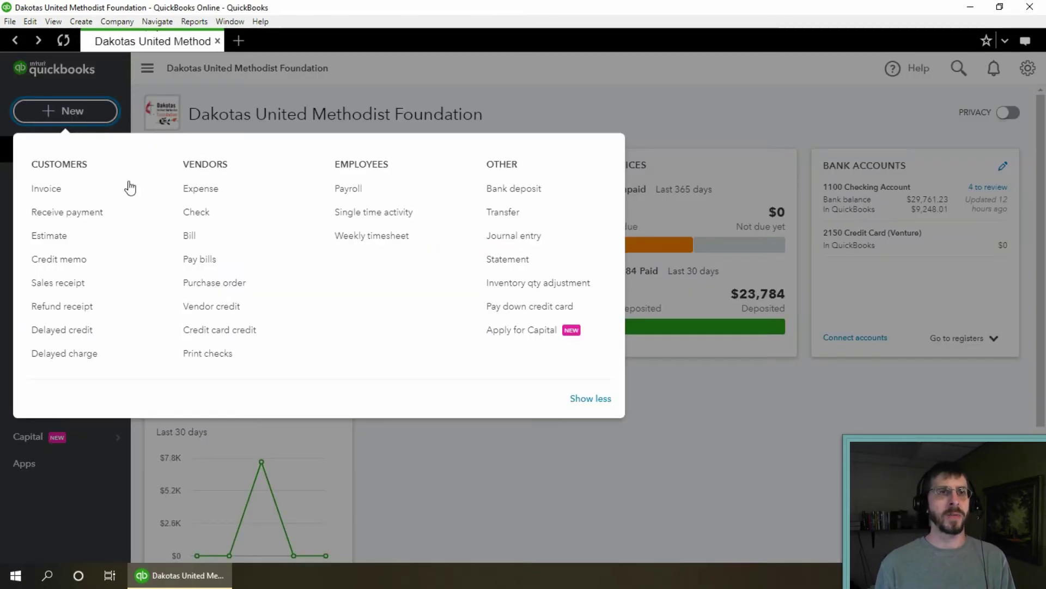
click(203, 217)
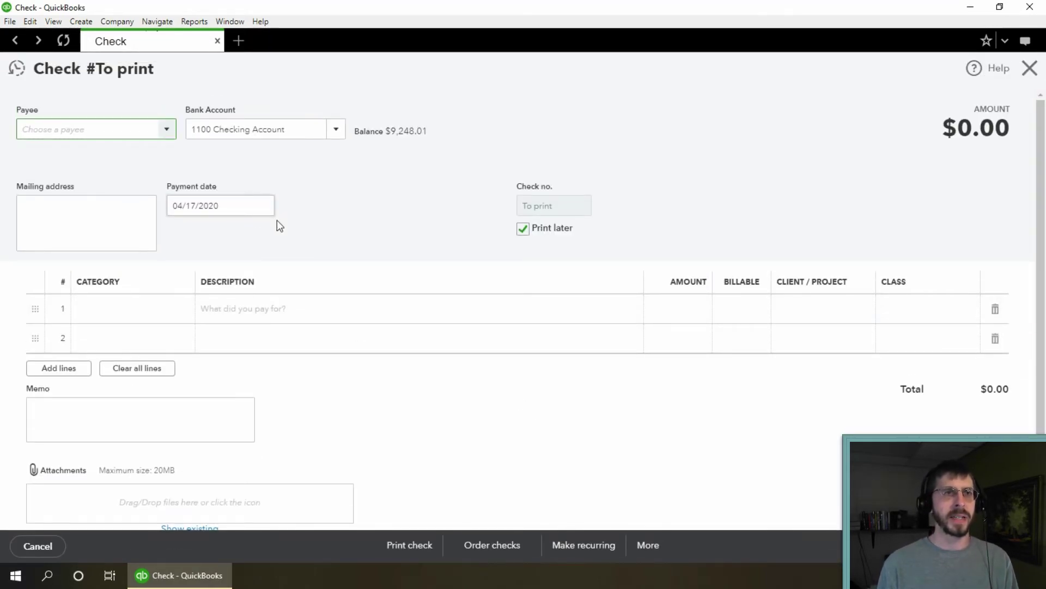
text(gar)
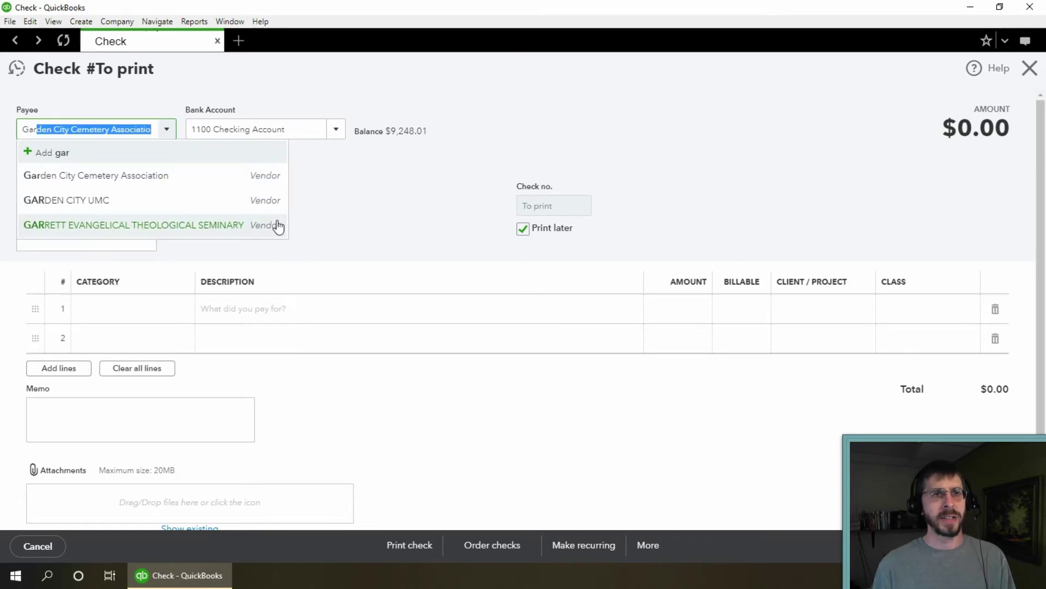
click(130, 180)
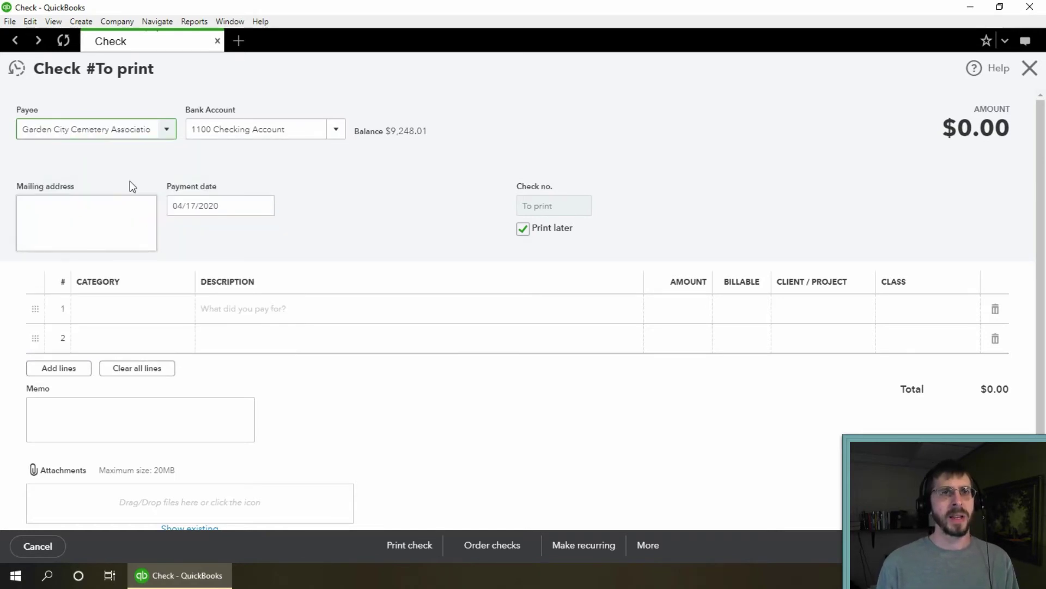
key(Tab)
key(Tab)
key(Tab)
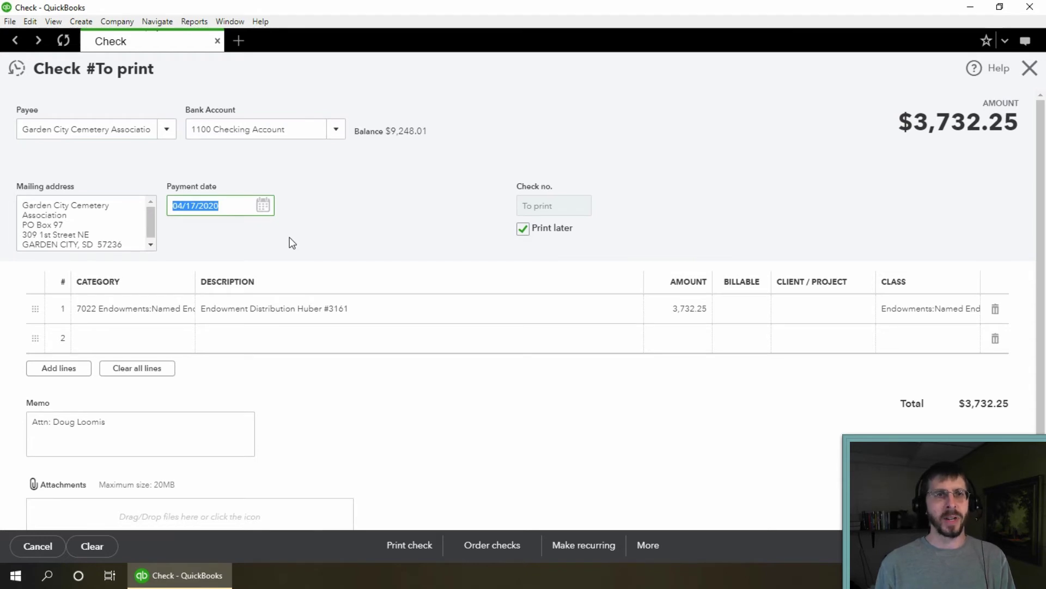
- Set line 1 to 1100 Checking Account, described 'Re-issue Check #9083', amount 4,121.02
key(Tab)
key(Tab)
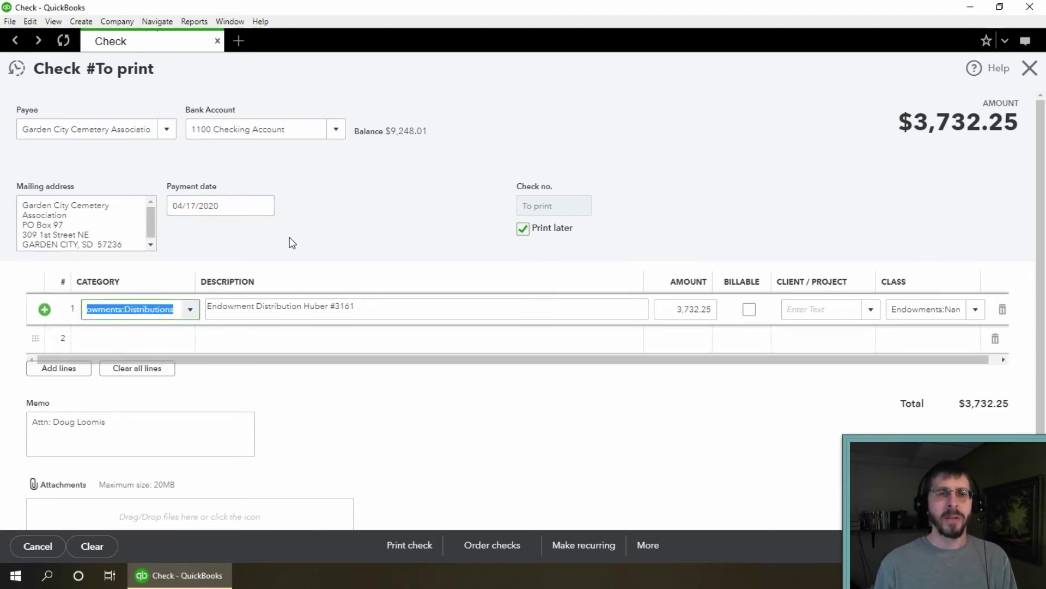
text(1100 Checking Accoun)
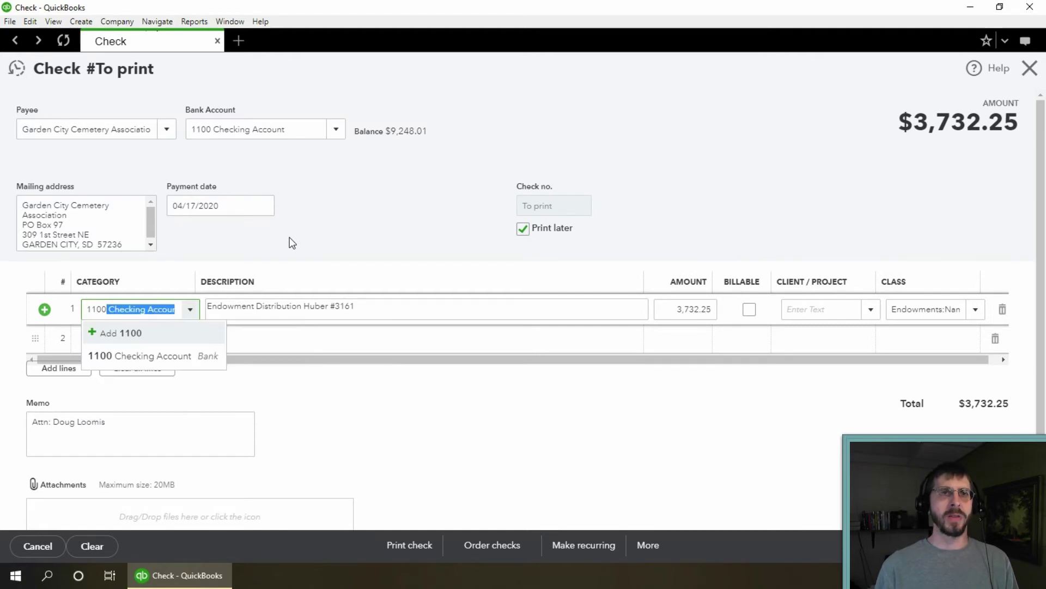
key(Tab)
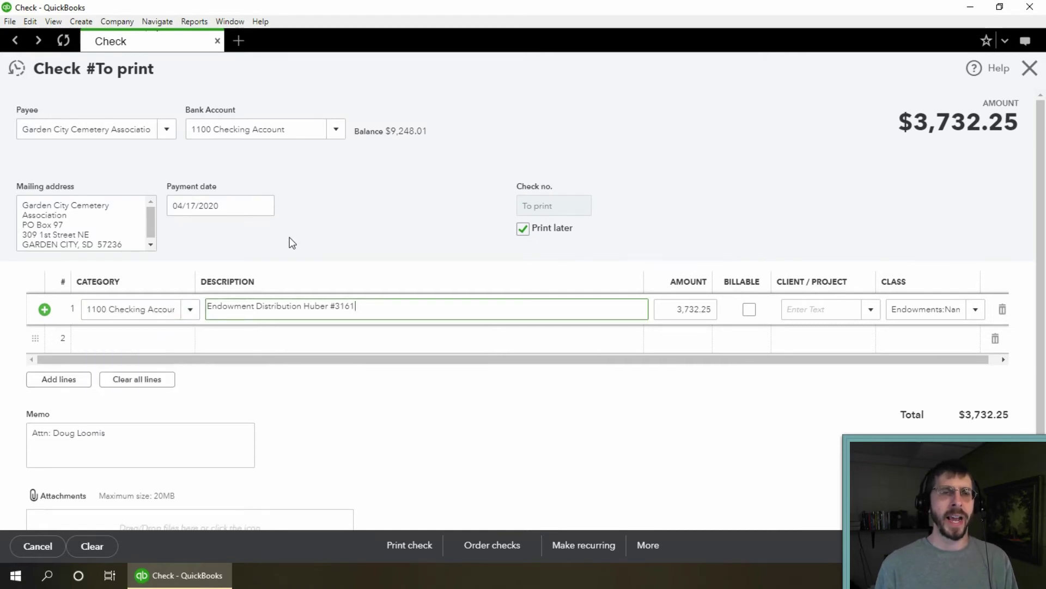
key(BackSpace)
key(BackSpace)
key(BackSpace)
key(BackSpace)
key(BackSpace)
key(BackSpace)
key(BackSpace)
key(BackSpace)
key(BackSpace)
key(BackSpace)
key(BackSpace)
key(BackSpace)
key(BackSpace)
key(BackSpace)
key(BackSpace)
key(BackSpace)
key(BackSpace)
key(BackSpace)
key(BackSpace)
key(BackSpace)
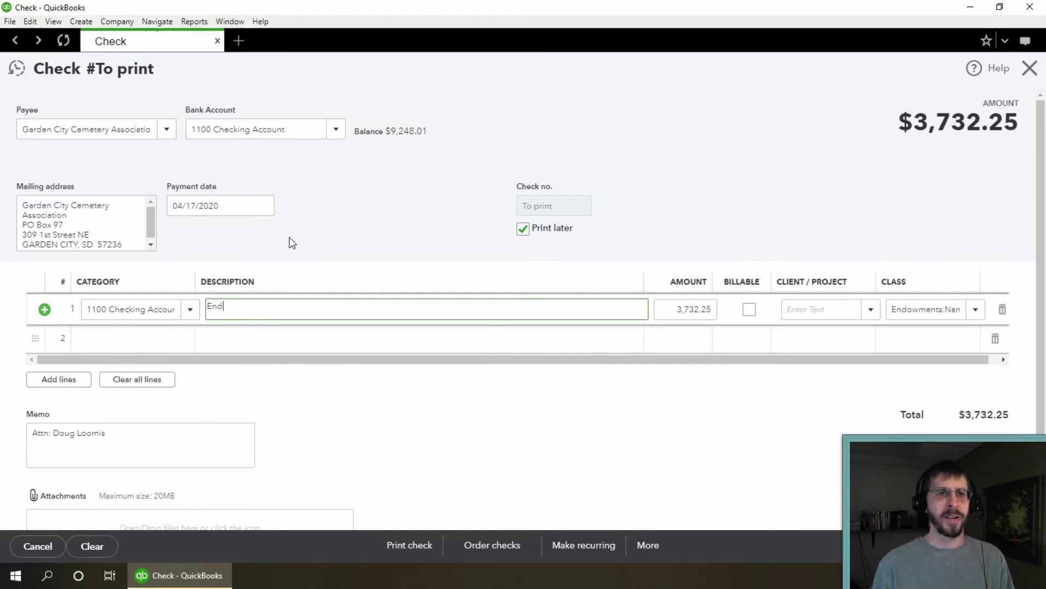
text(Re)
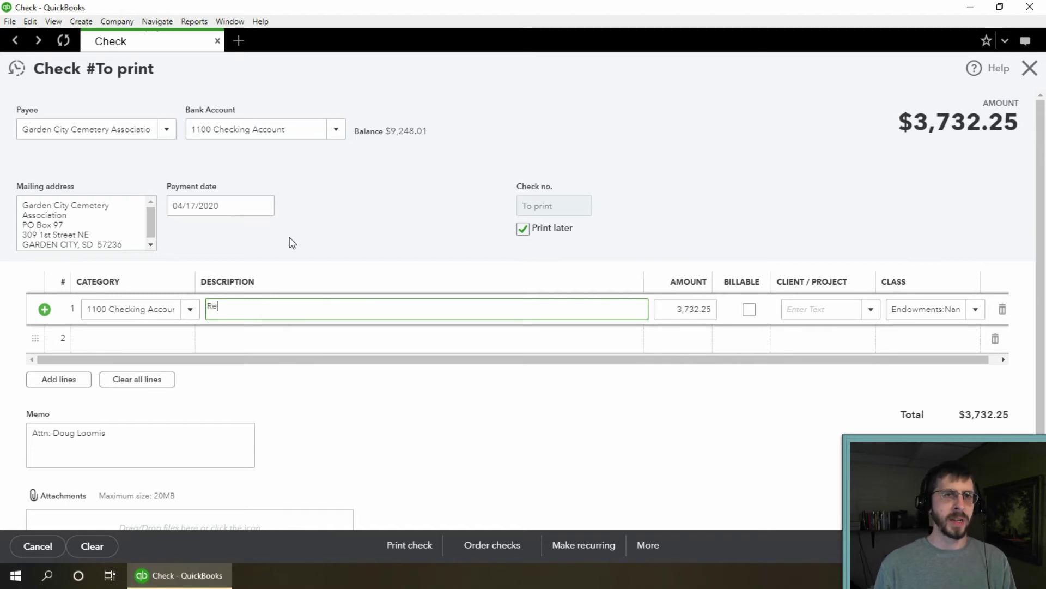
text(-issue )
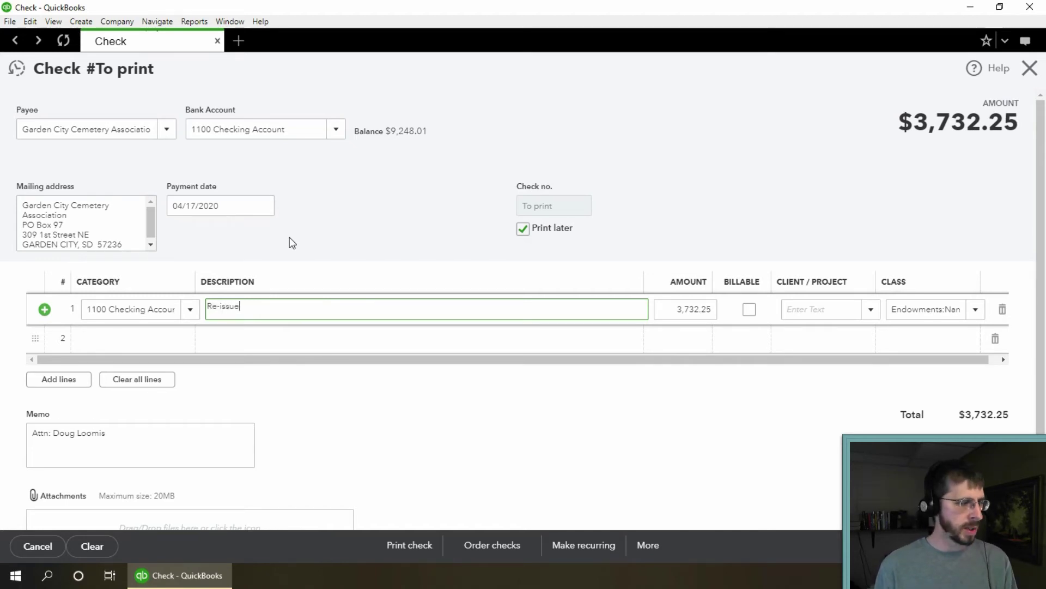
text(Check)
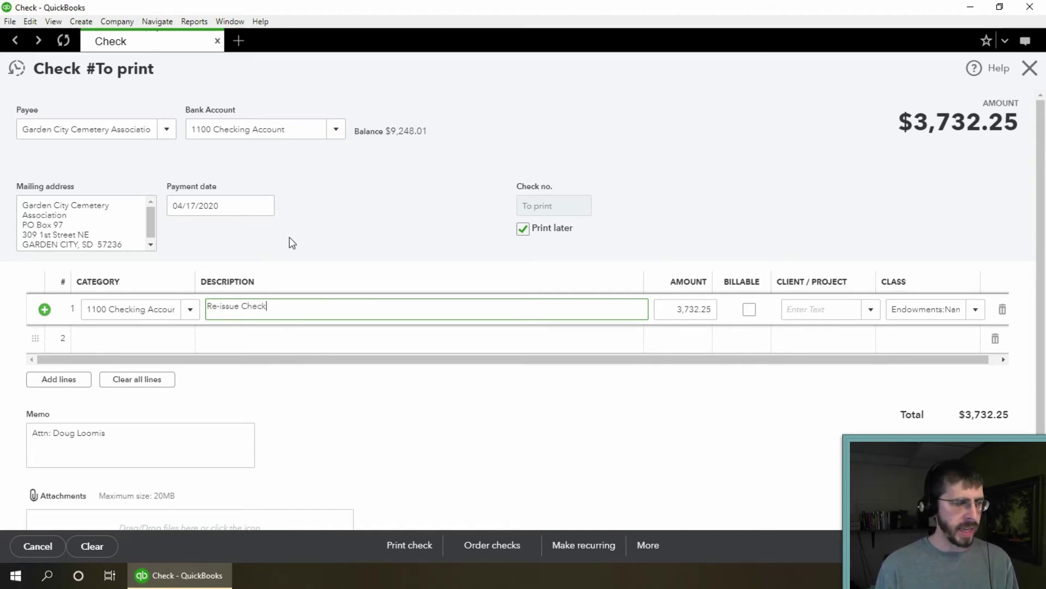
text( 90)
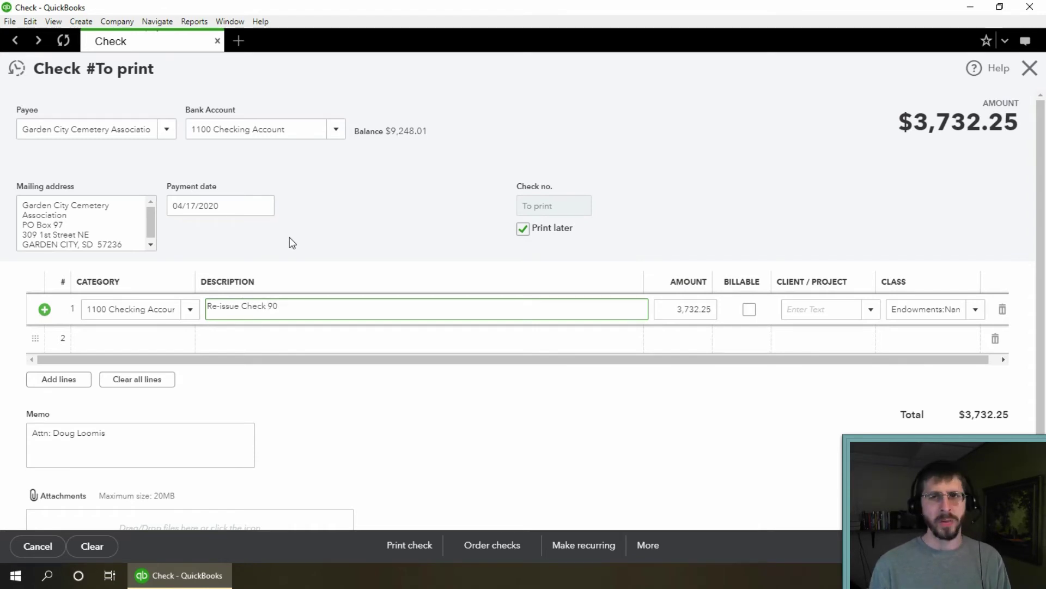
text(#)
key(End)
text(83)
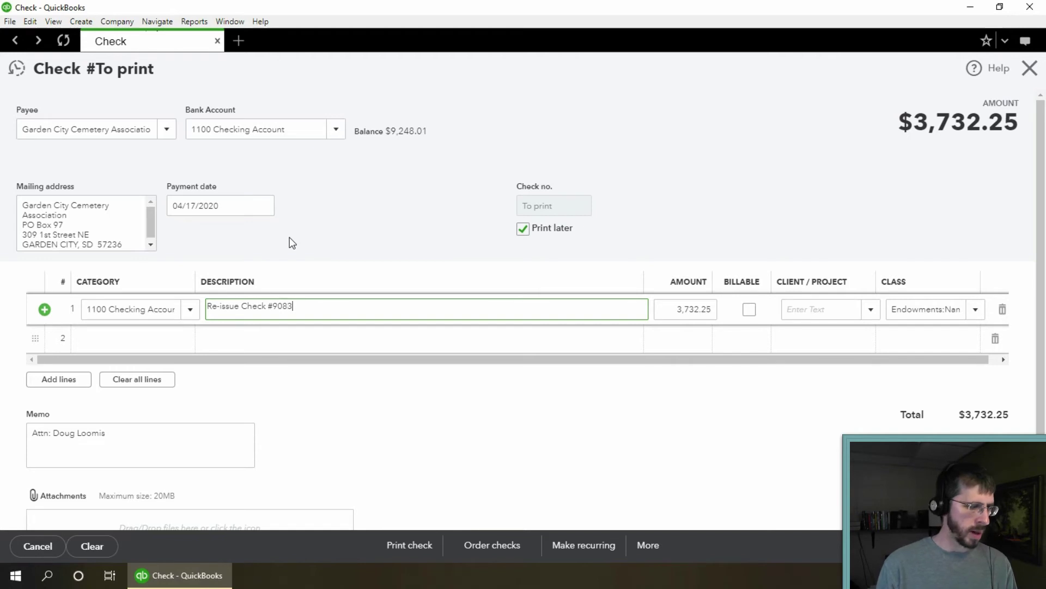
key(Tab)
text(41)
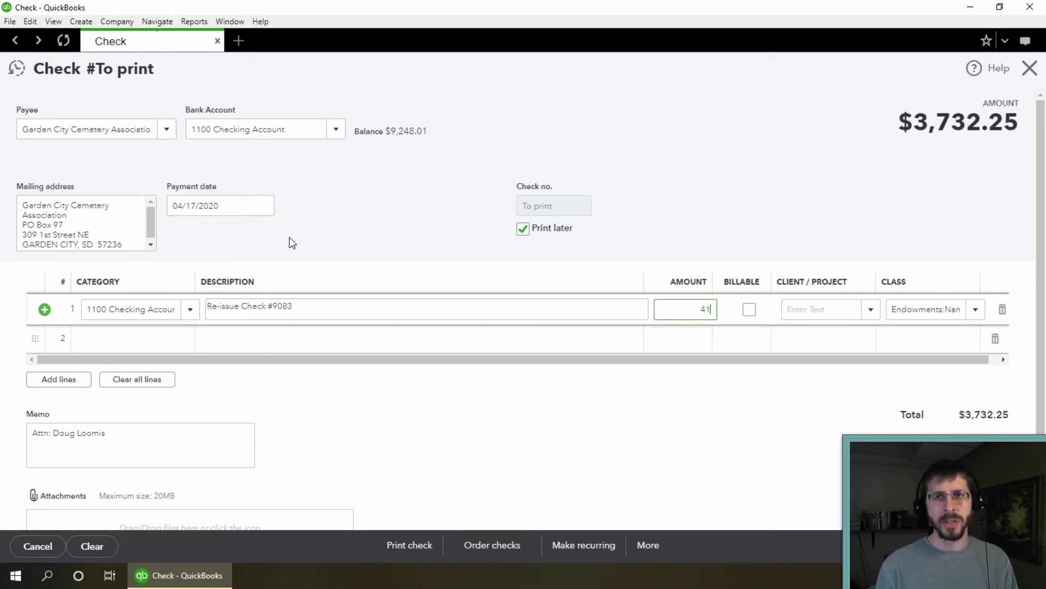
text(21.02)
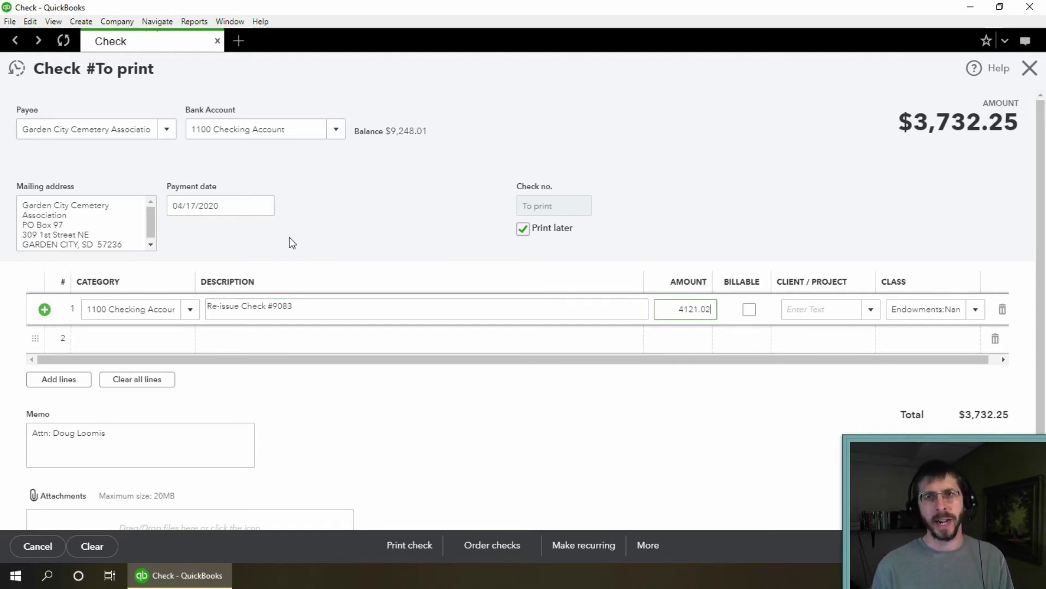
key(Tab)
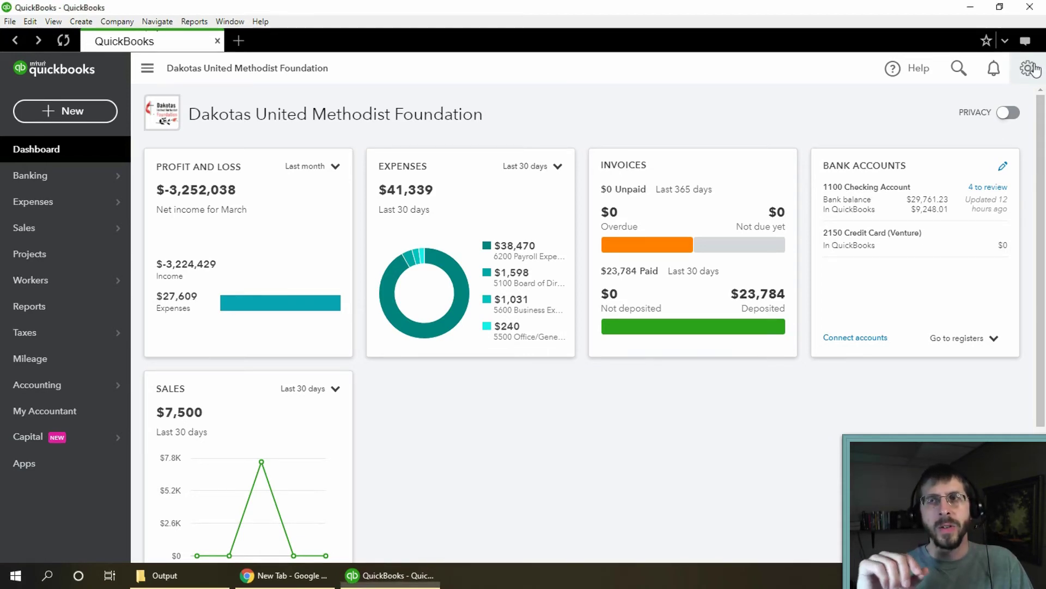
- Go to the Advanced tab of Account and Settings via the gear menu
click(1032, 69)
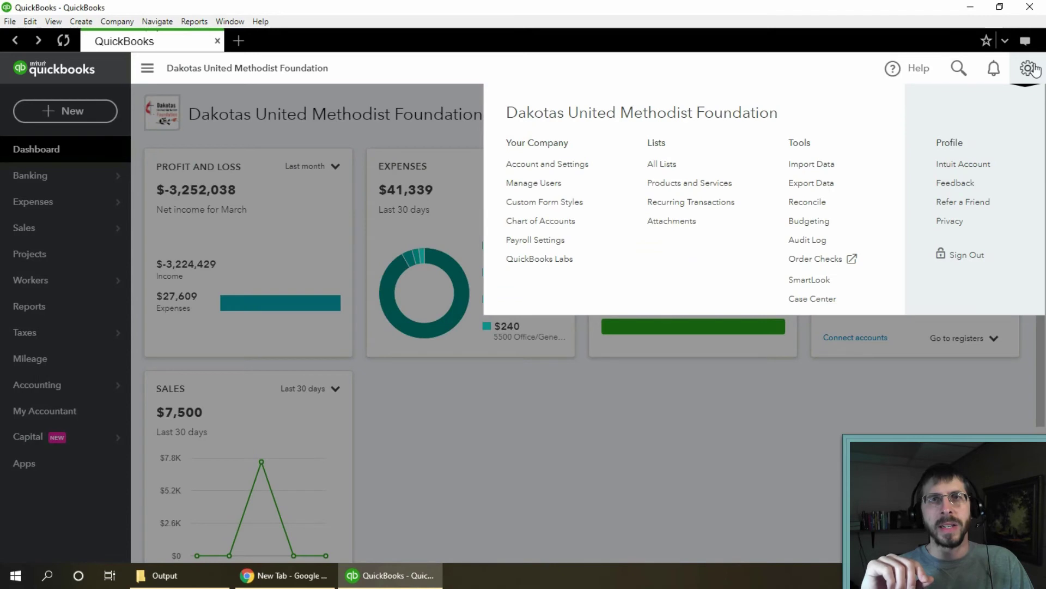
click(556, 166)
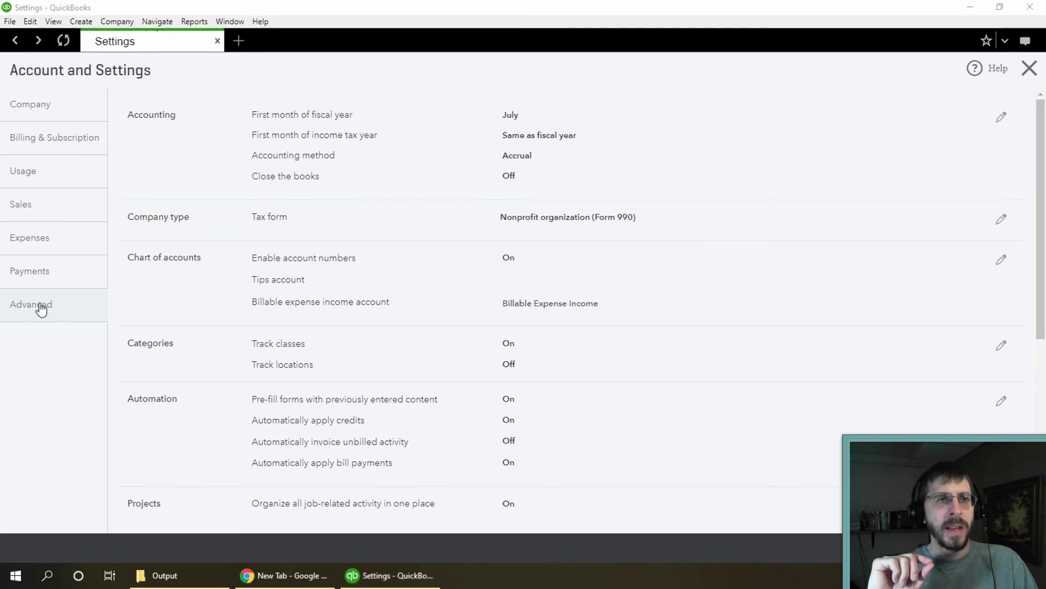
click(41, 308)
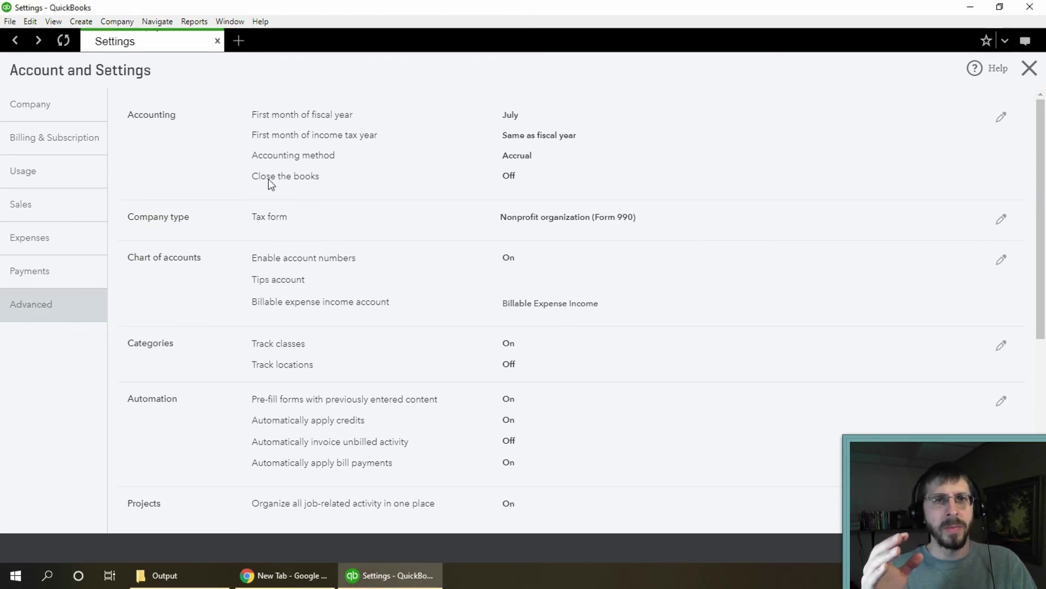
- Close the books as of 03/31/2020 with warning-and-password changes, save, and return to the dashboard
click(303, 178)
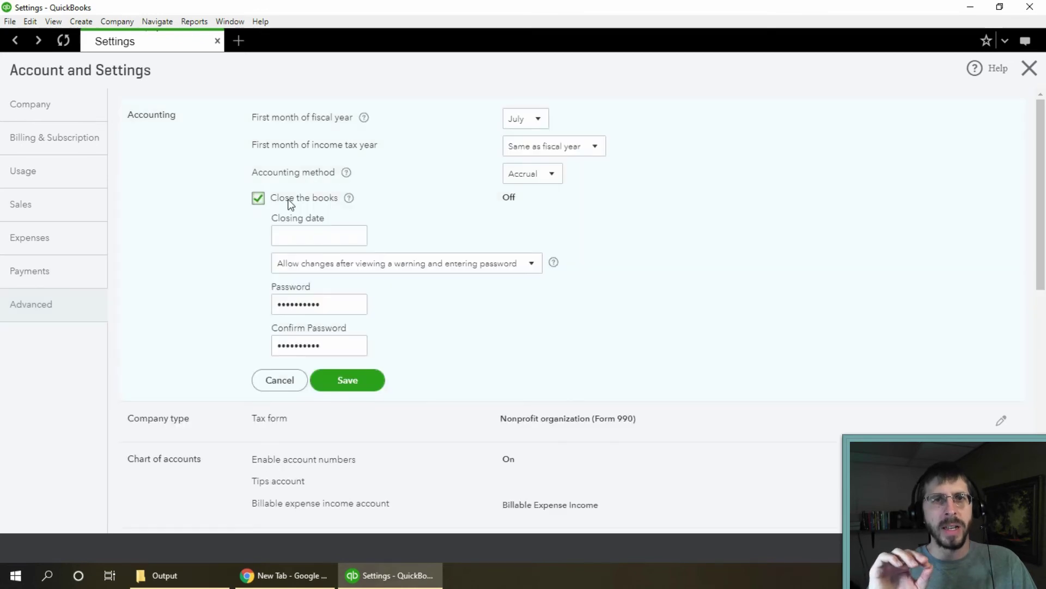
click(257, 198)
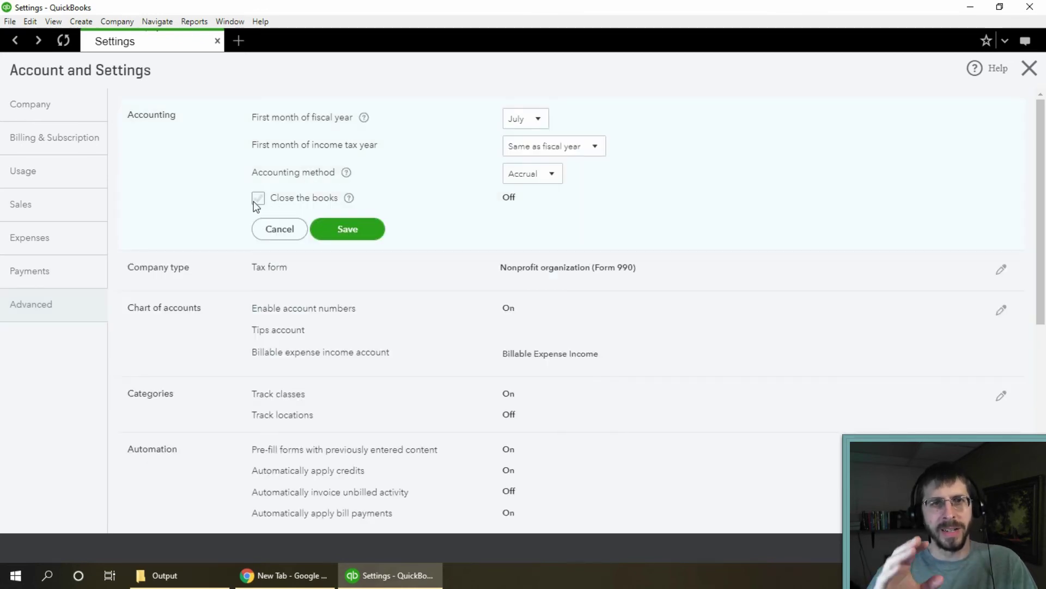
click(261, 198)
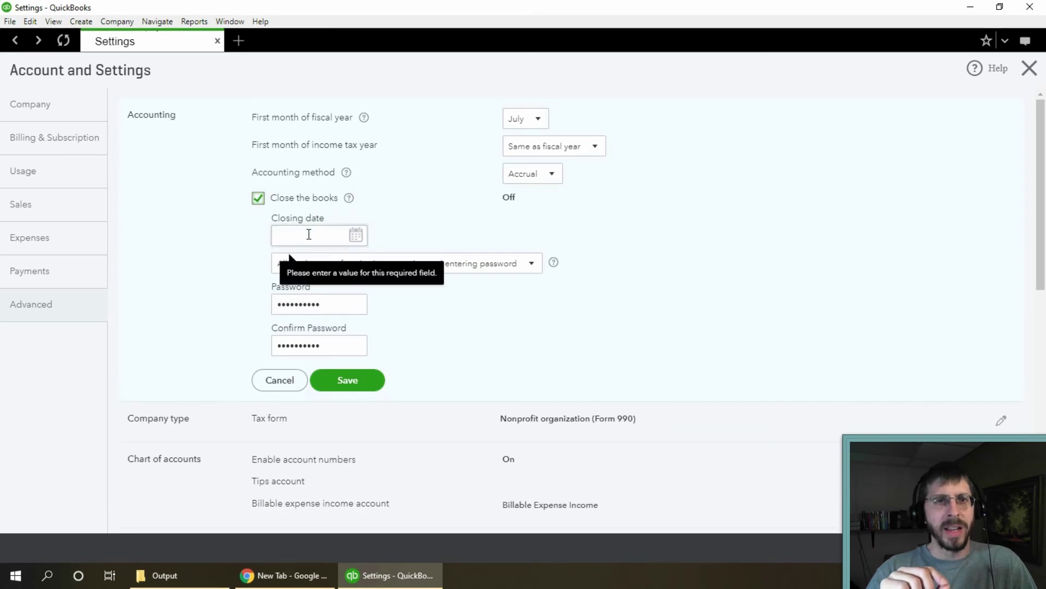
click(356, 235)
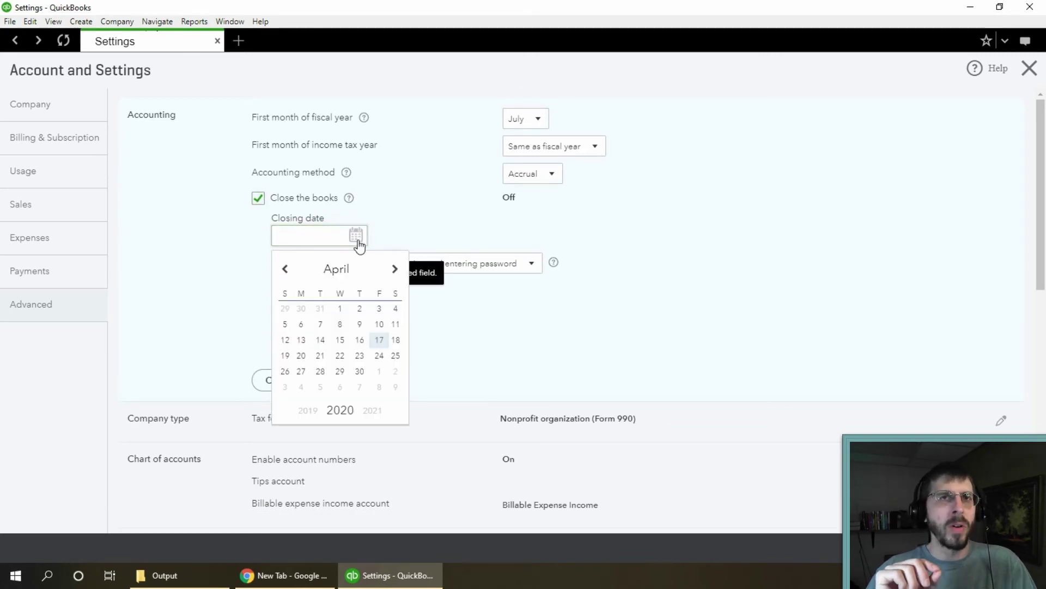
click(320, 308)
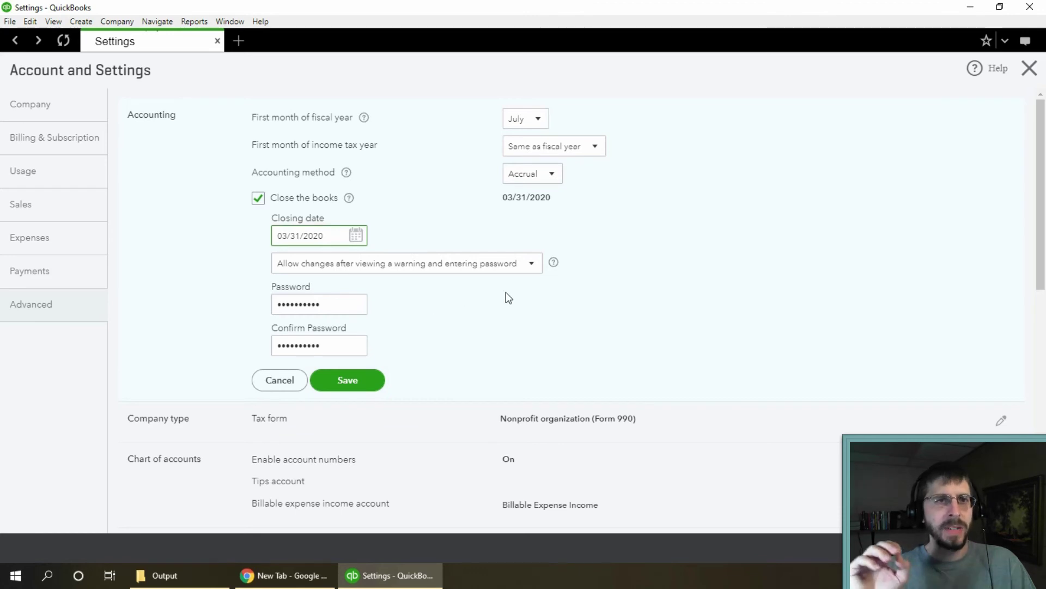
click(525, 270)
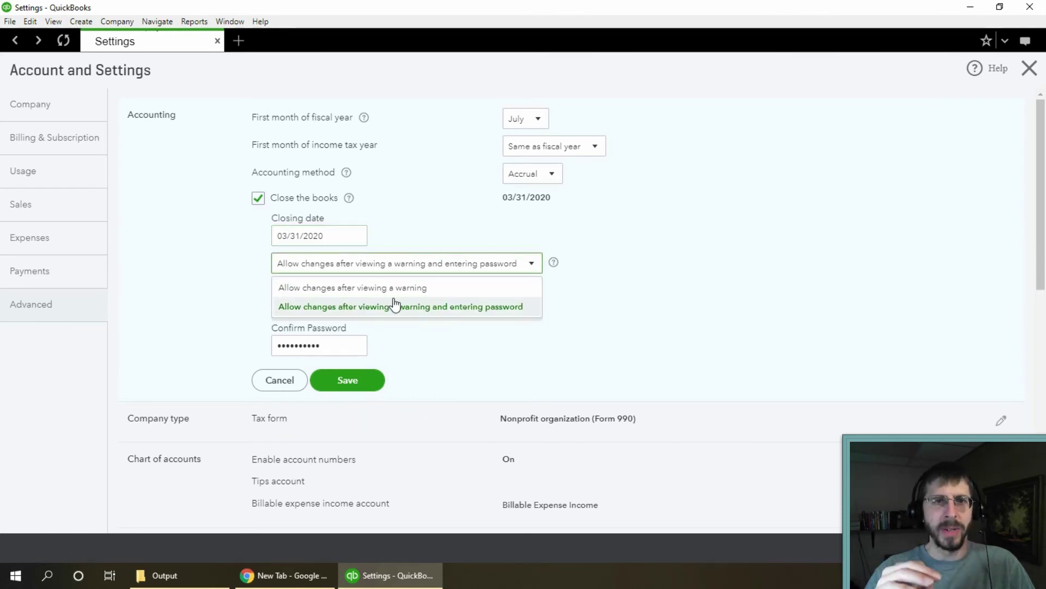
click(611, 315)
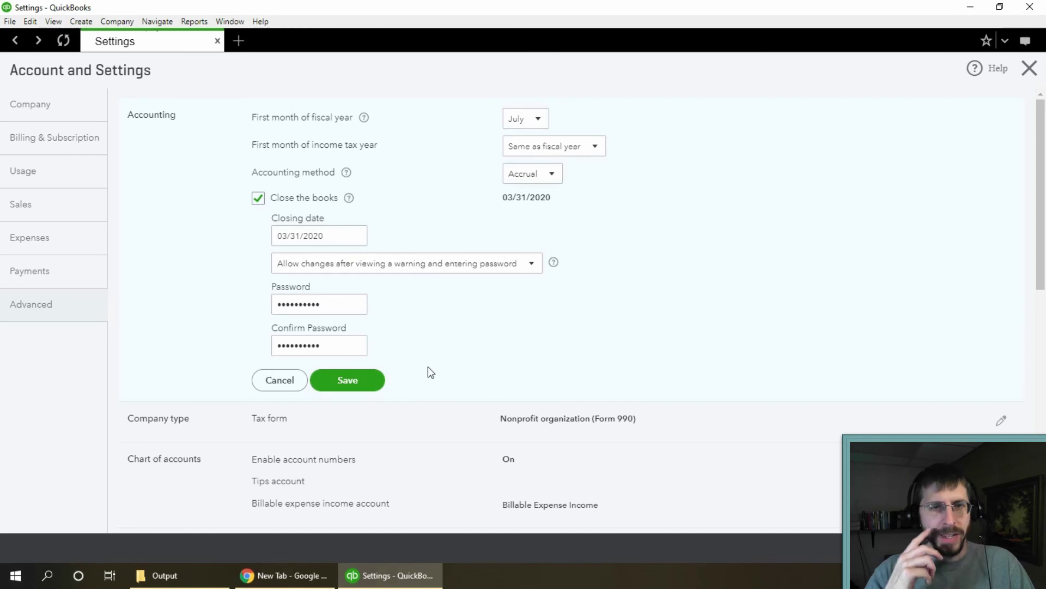
click(359, 384)
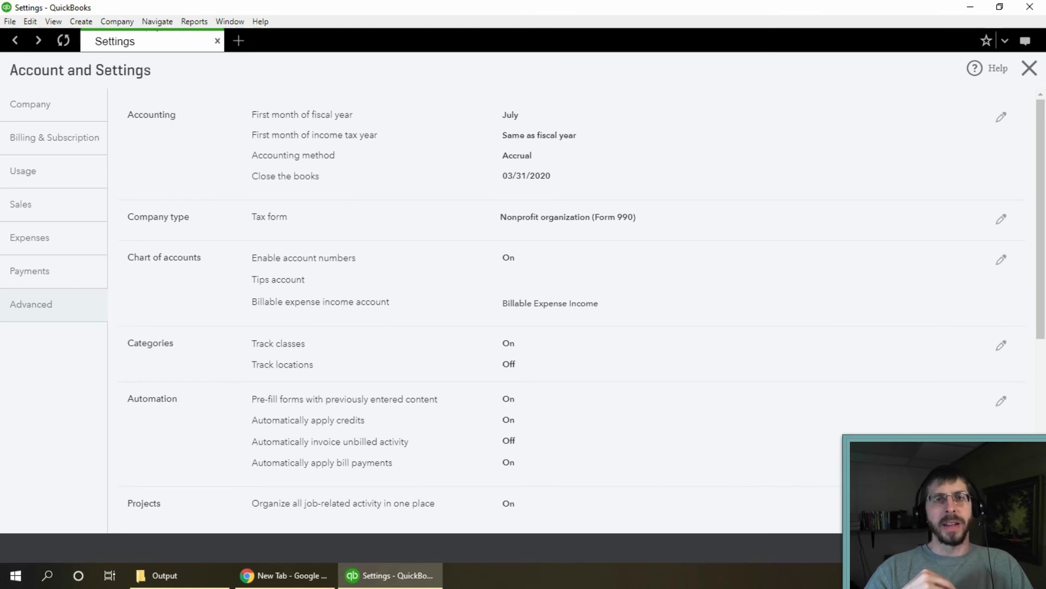
click(880, 566)
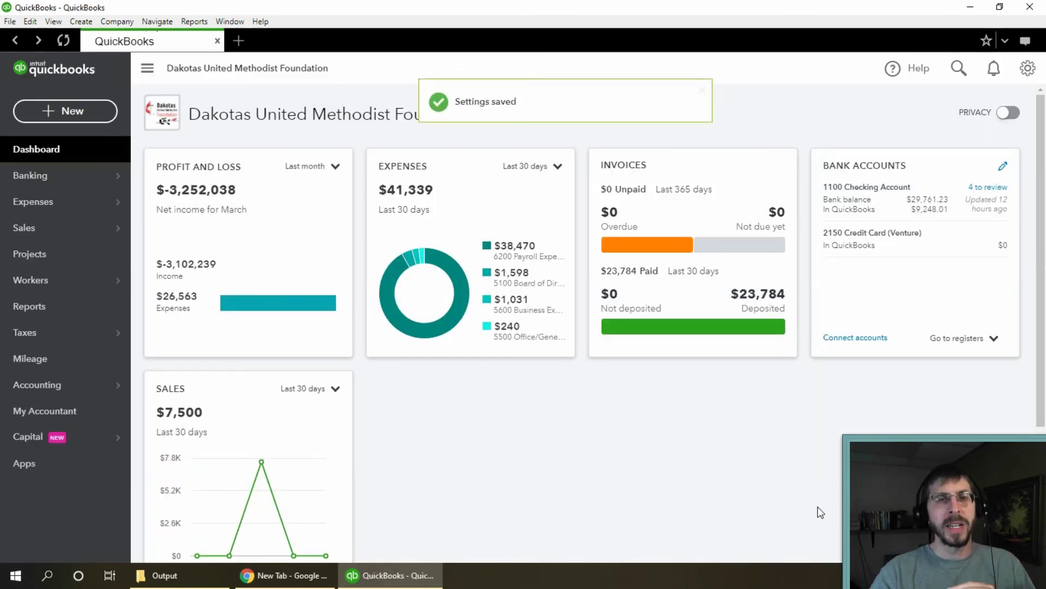